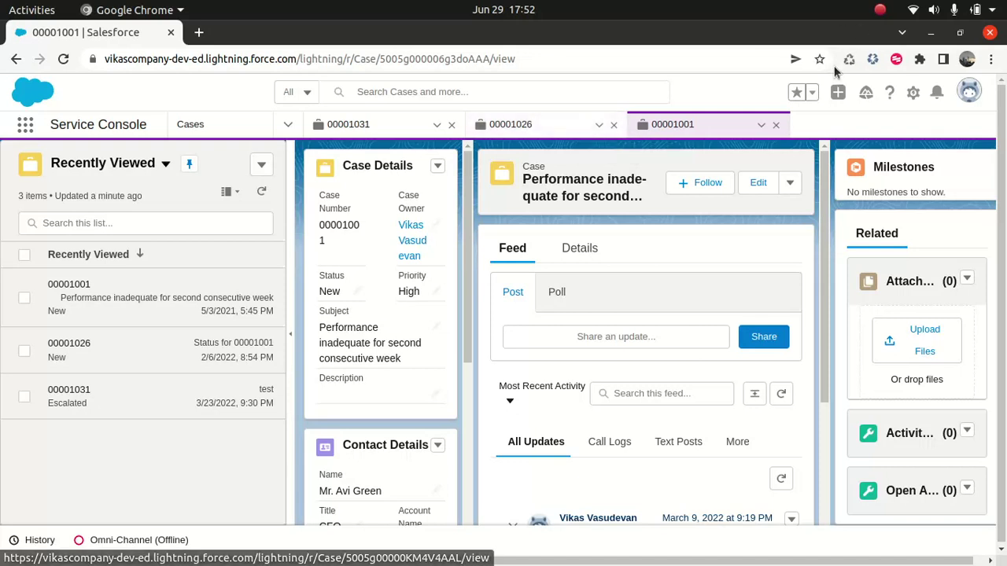
# - From Setup, go to App Manager and edit the Service Console app
pyautogui.click(913, 92)
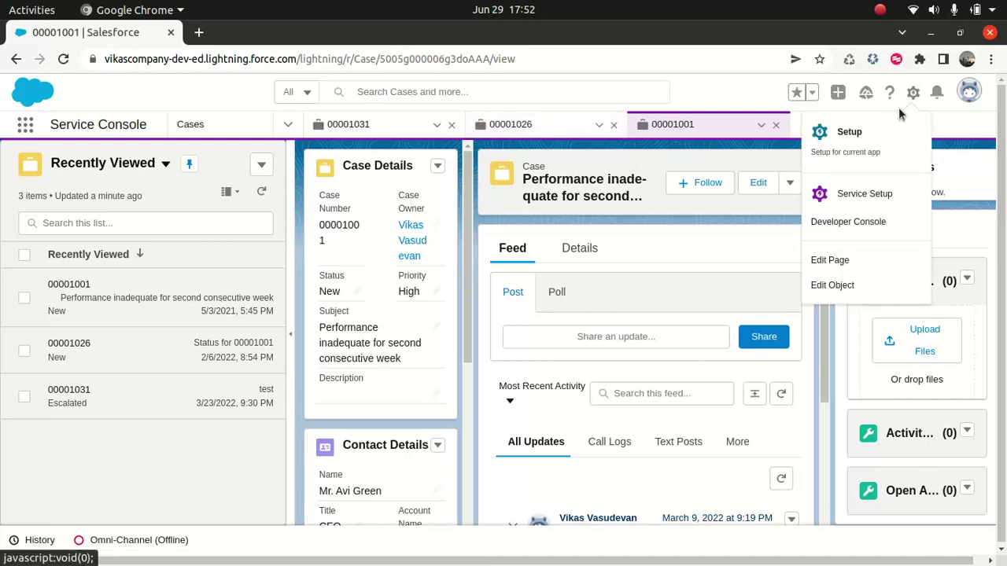
pyautogui.click(849, 133)
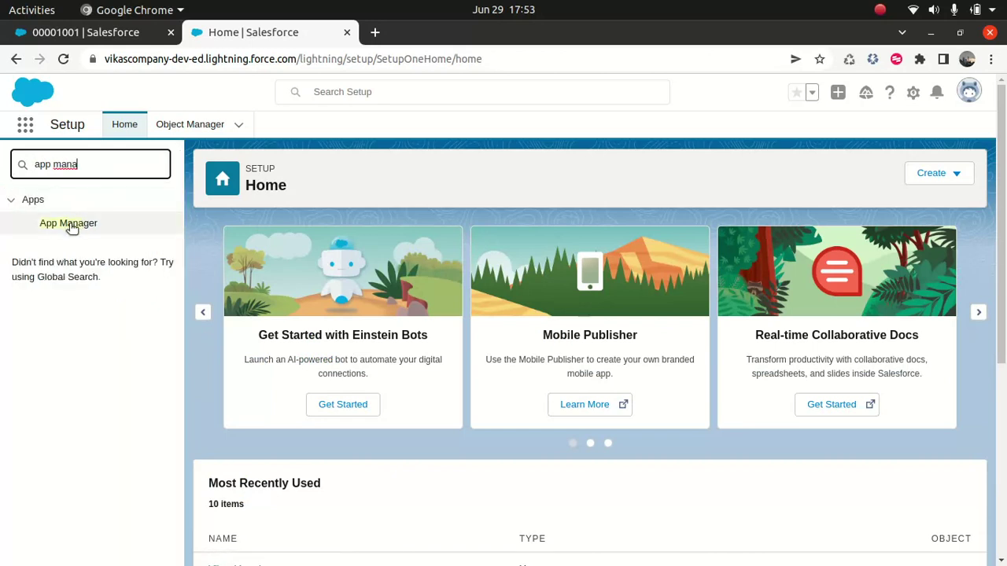
pyautogui.click(76, 224)
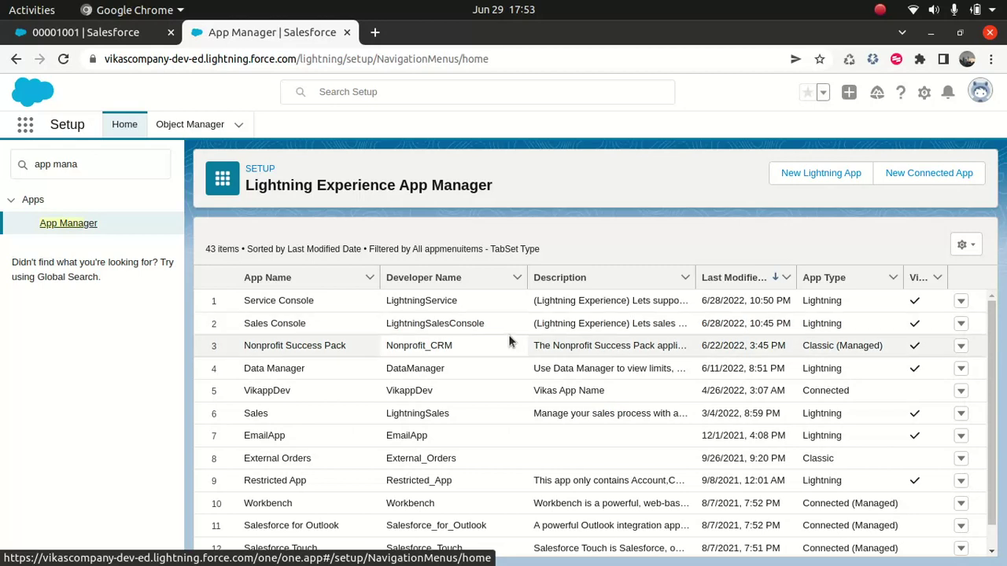
pyautogui.click(961, 302)
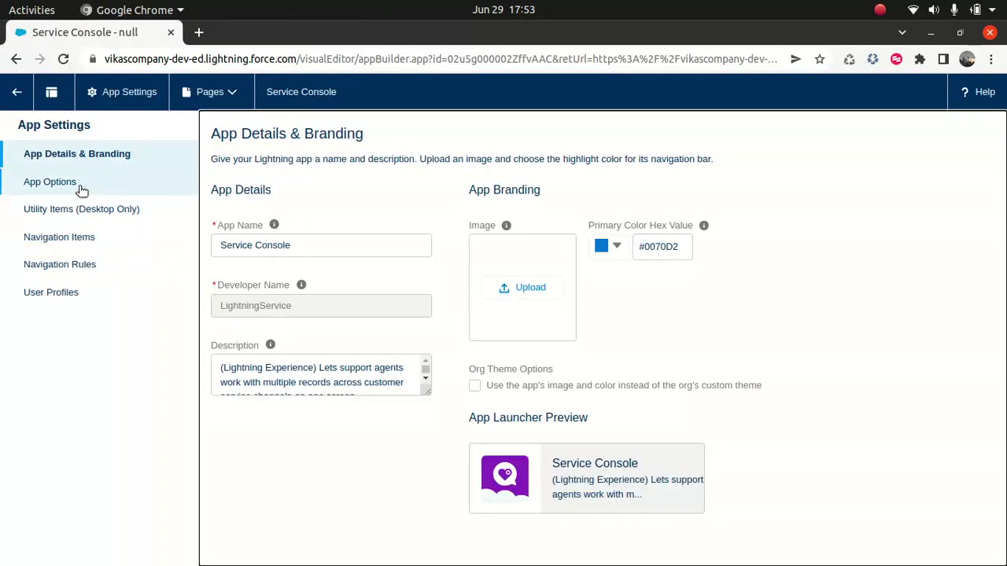
# - In App Options, enable 'Clear workspace tabs for each new console session' and save
pyautogui.click(66, 182)
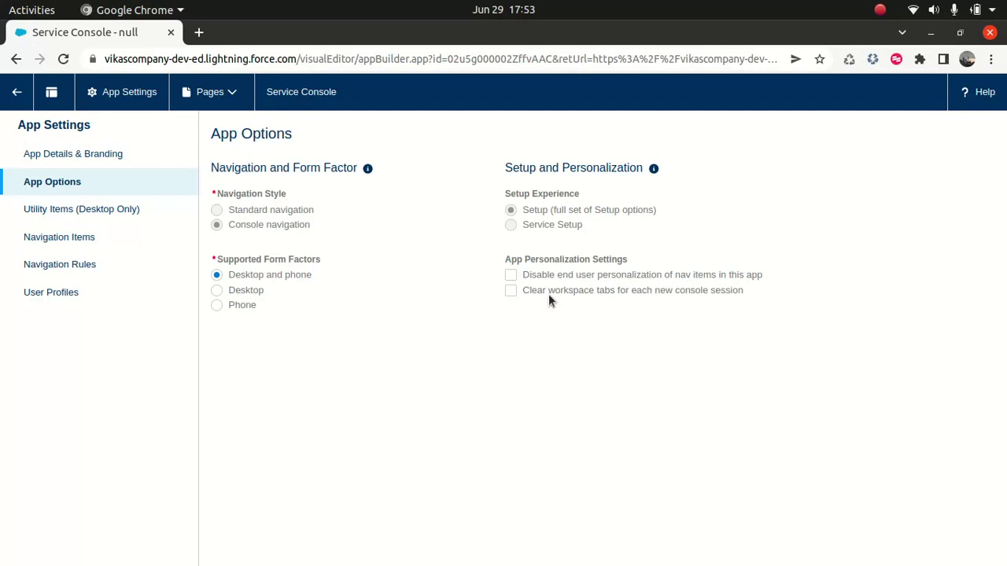
pyautogui.click(509, 291)
pyautogui.click(639, 553)
# - Return to the Service Console through the App Launcher search 's' and reopen case 00001001
pyautogui.click(18, 94)
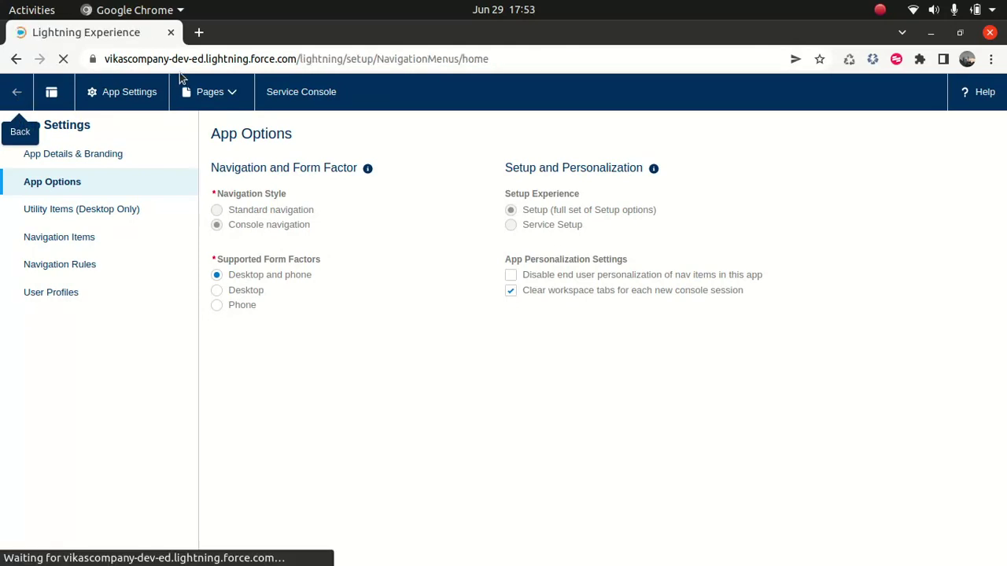
pyautogui.click(192, 61)
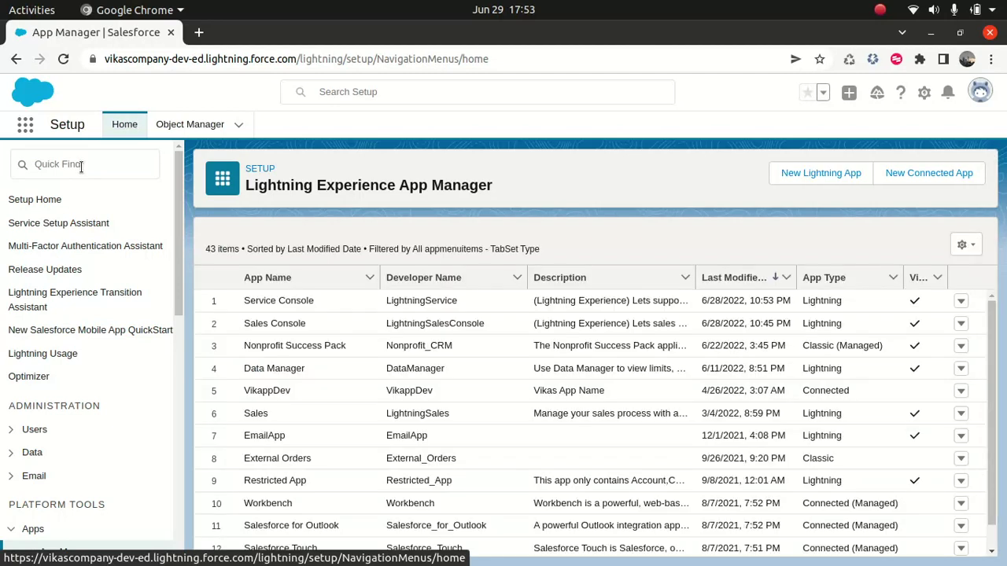
pyautogui.click(24, 127)
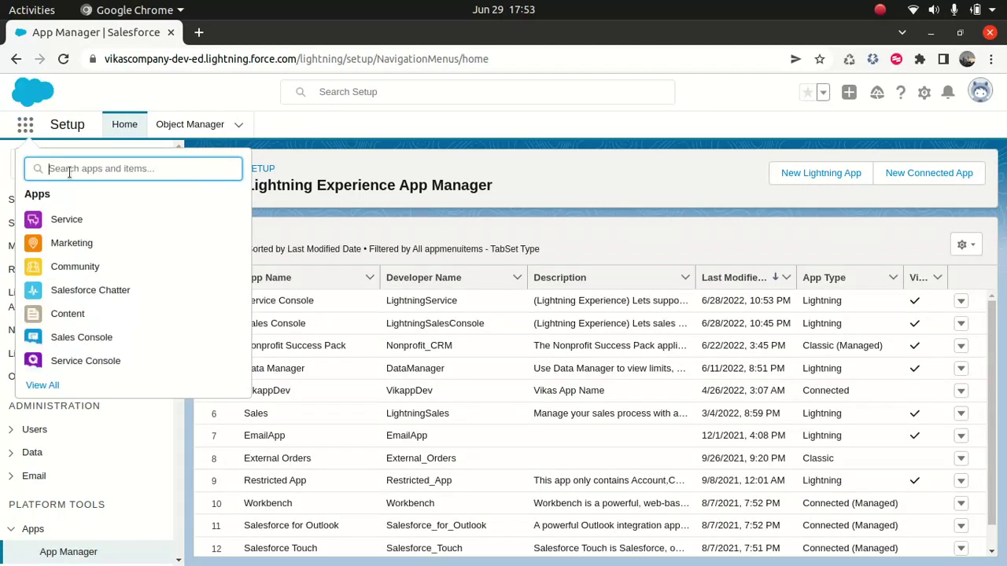
pyautogui.write('s')
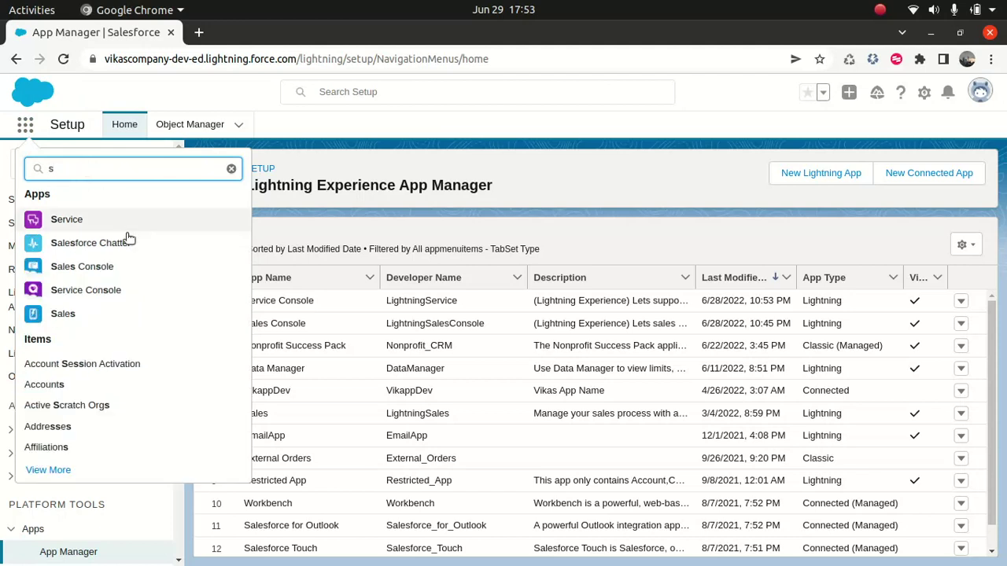
pyautogui.click(90, 293)
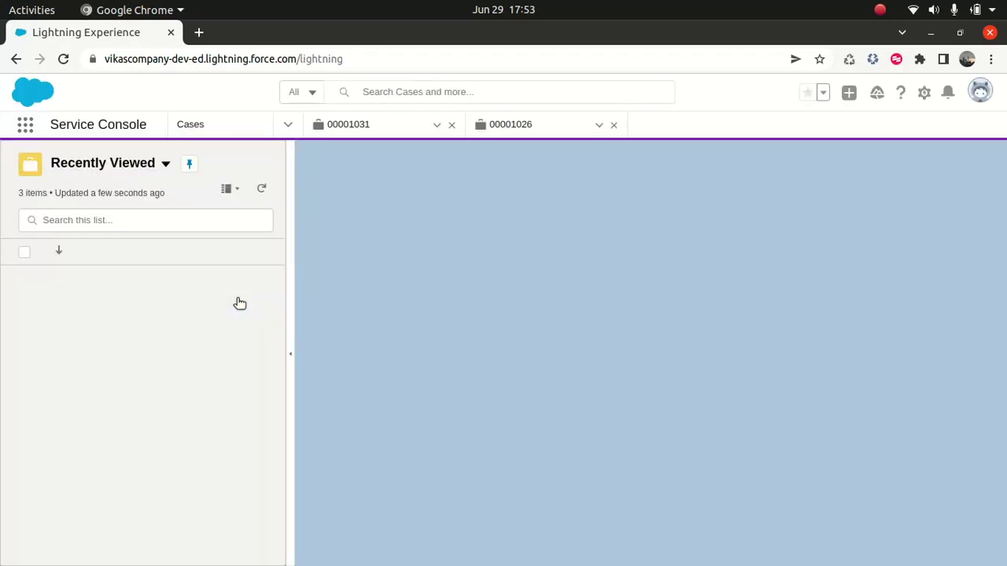
pyautogui.click(240, 302)
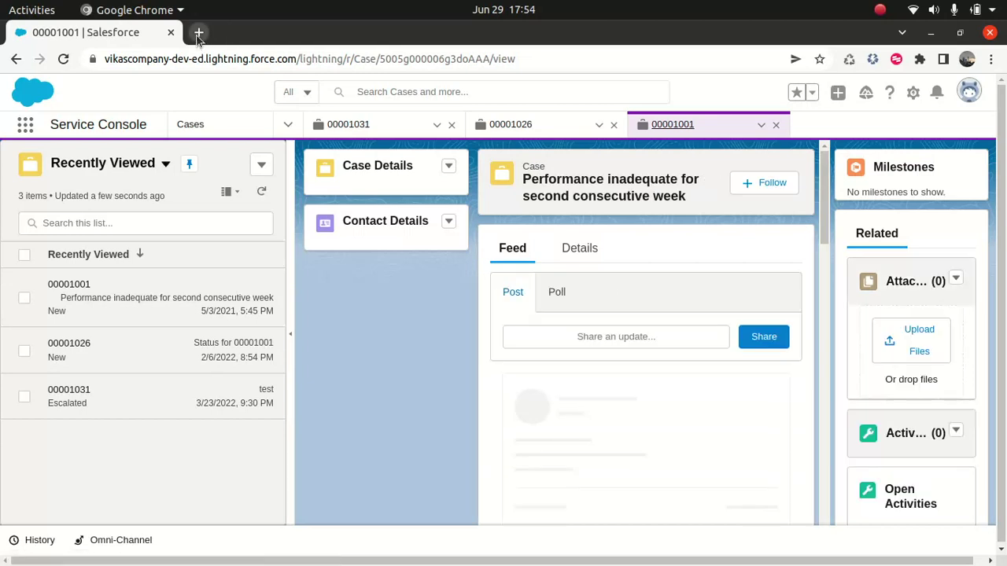
# - Replace the Salesforce tab with a new one and log in with the saved username and password
pyautogui.click(198, 33)
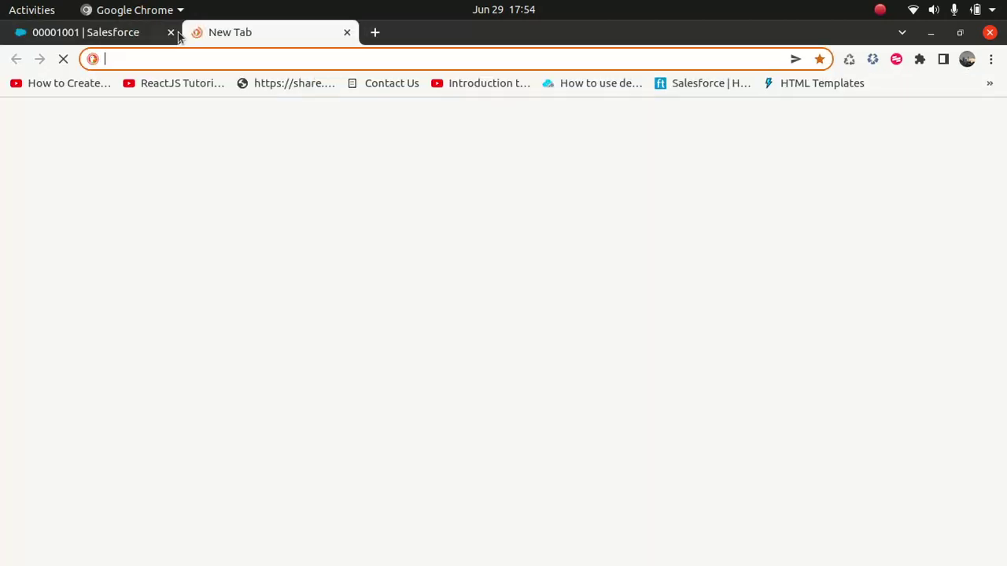
pyautogui.click(172, 33)
pyautogui.write('lo')
pyautogui.press('Return')
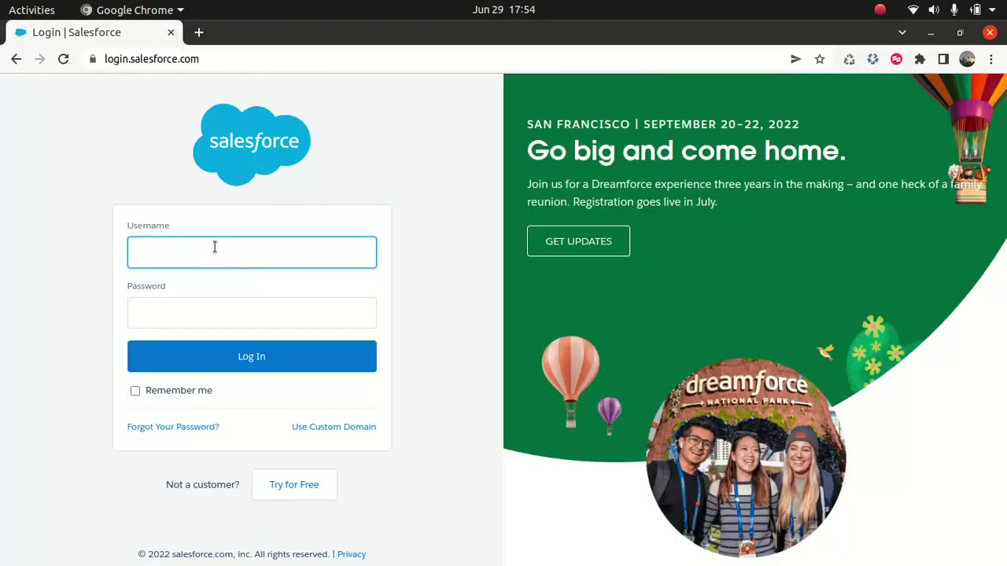
pyautogui.click(215, 248)
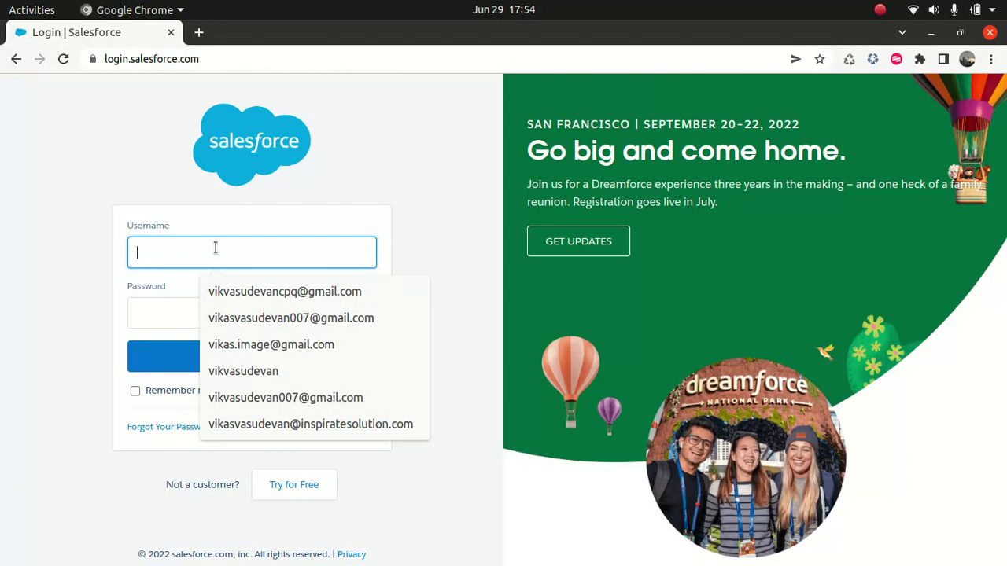
pyautogui.click(245, 317)
pyautogui.click(214, 305)
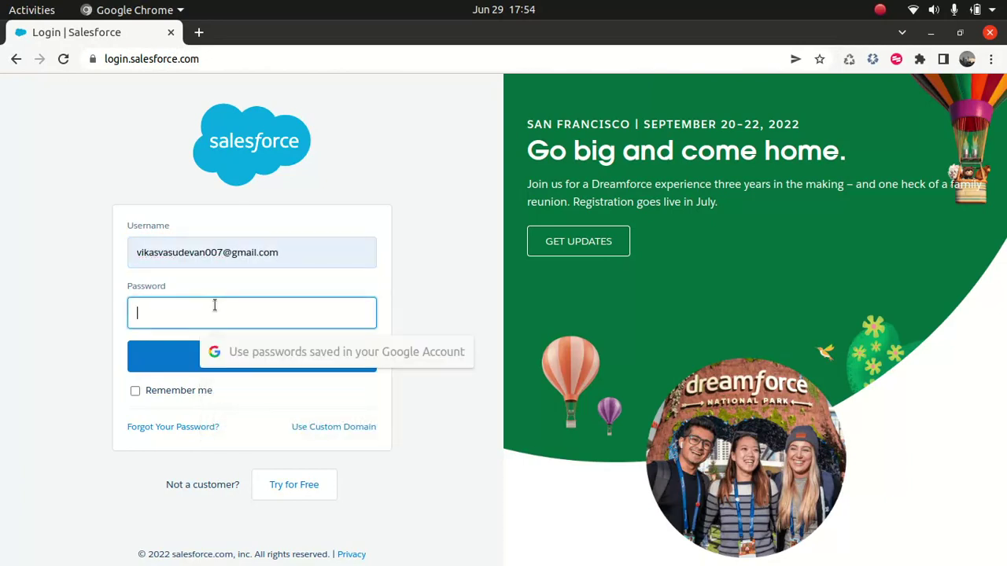
pyautogui.write('*********')
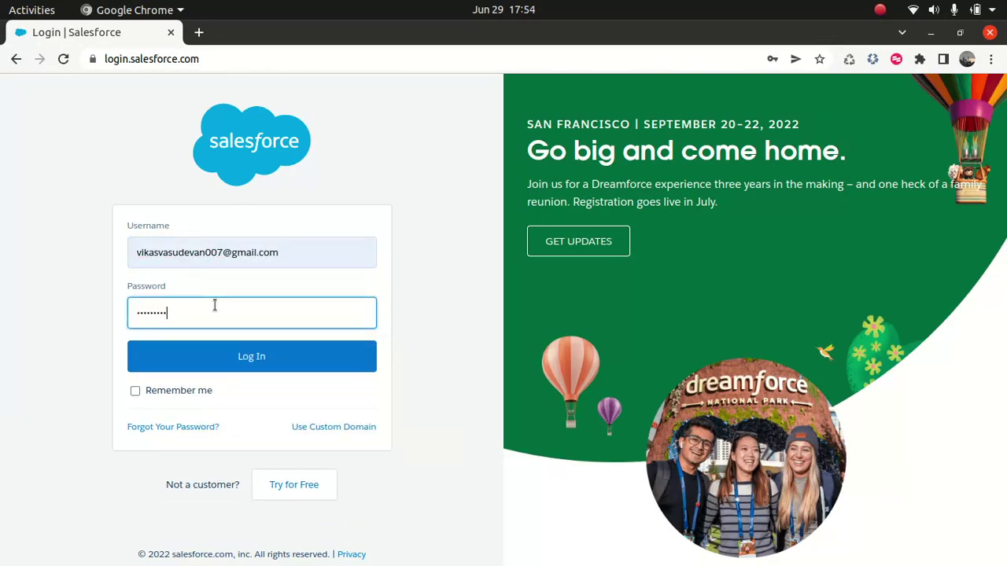
pyautogui.write('***')
pyautogui.press('Return')
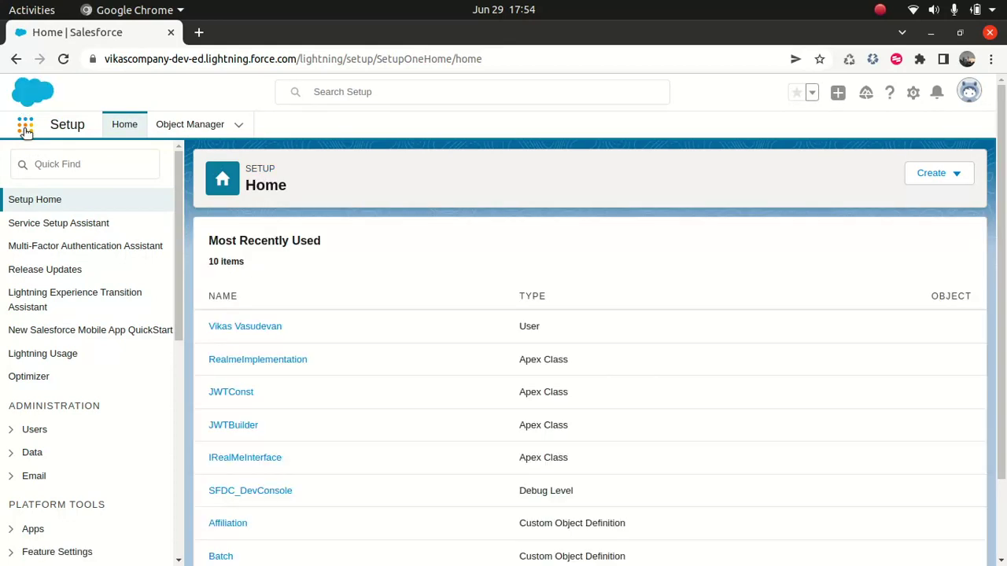
# - Switch to the Service Console via App Launcher search 'ser' and bring up the Setup menu
pyautogui.click(26, 128)
pyautogui.write('ser')
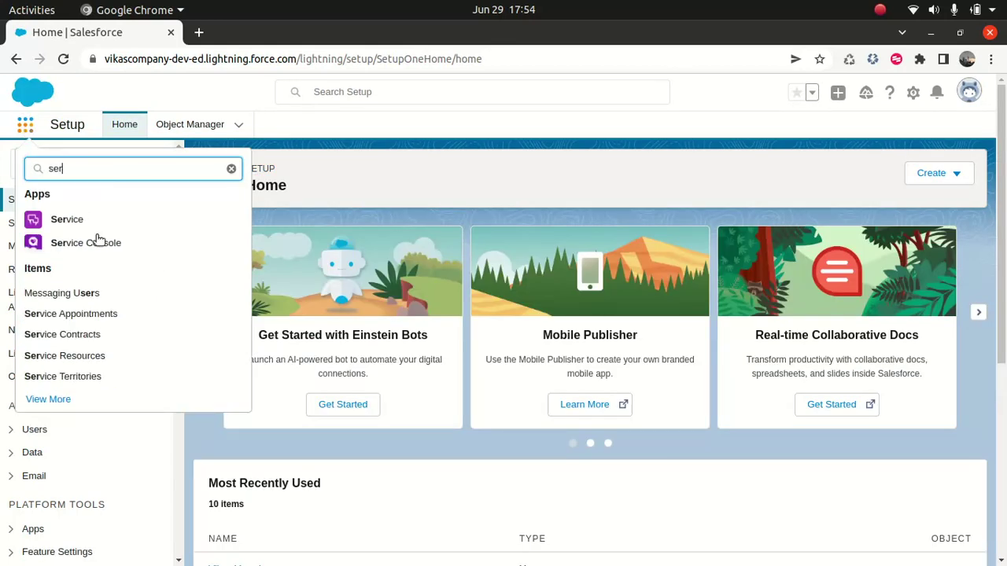
pyautogui.click(88, 244)
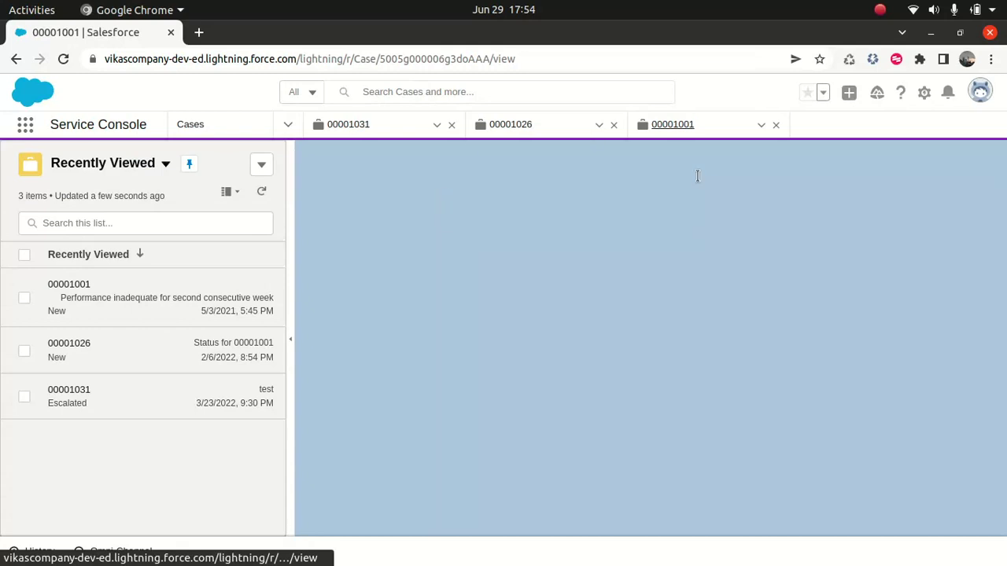
pyautogui.click(914, 94)
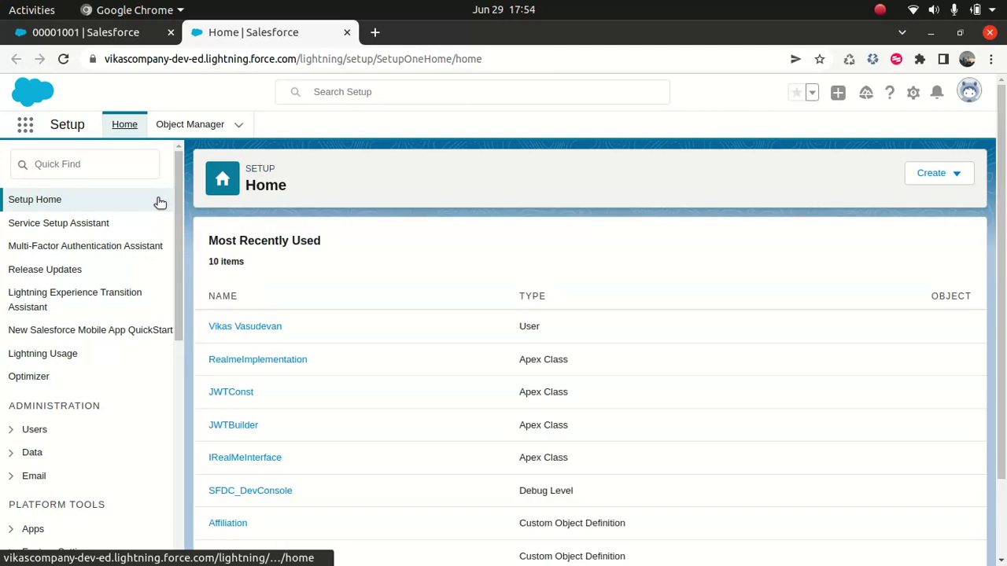
# - Find 'app mana' in Quick Find, confirm Service Console still clears workspace tabs, then return
pyautogui.click(108, 165)
pyautogui.write('app')
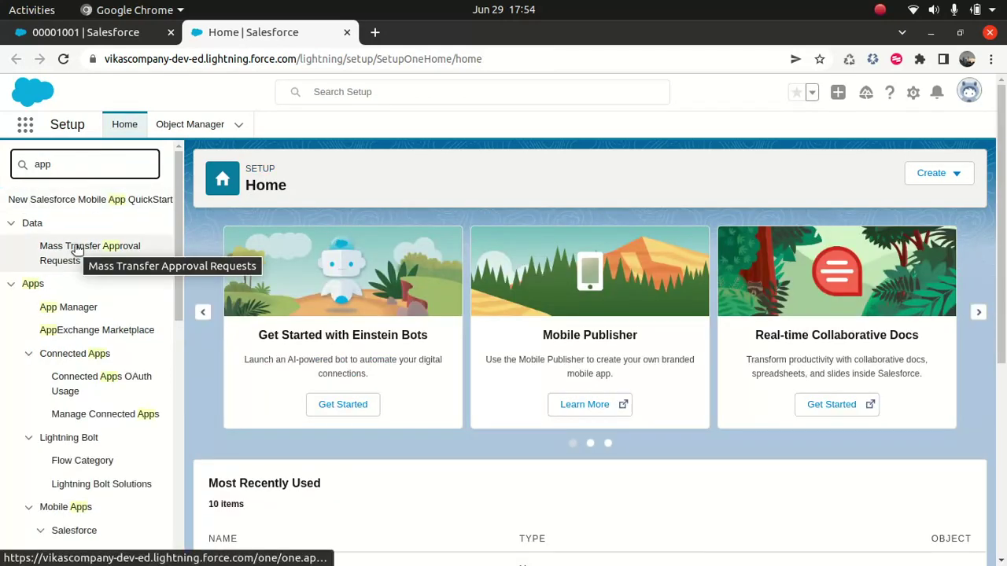
pyautogui.write(' mana')
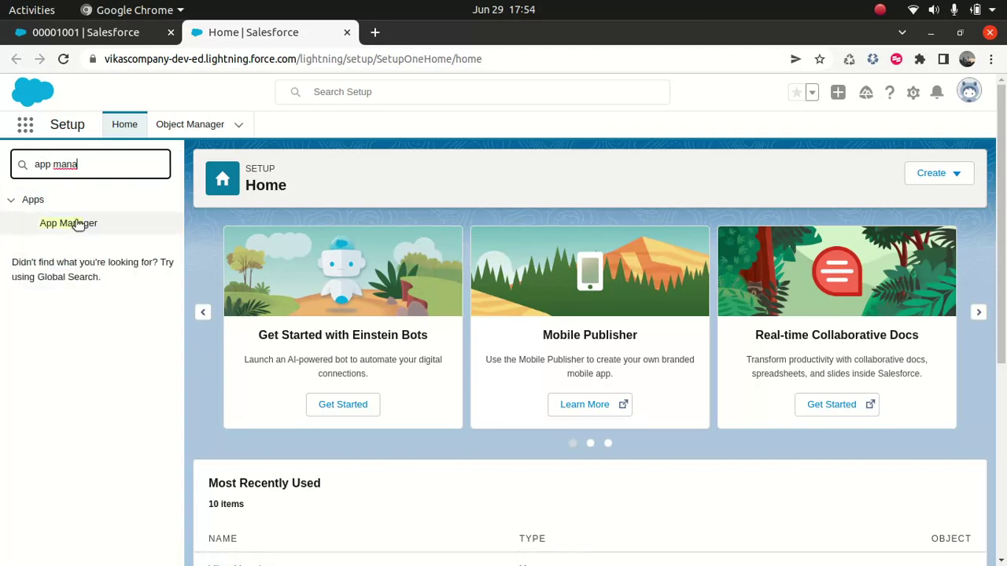
pyautogui.click(76, 224)
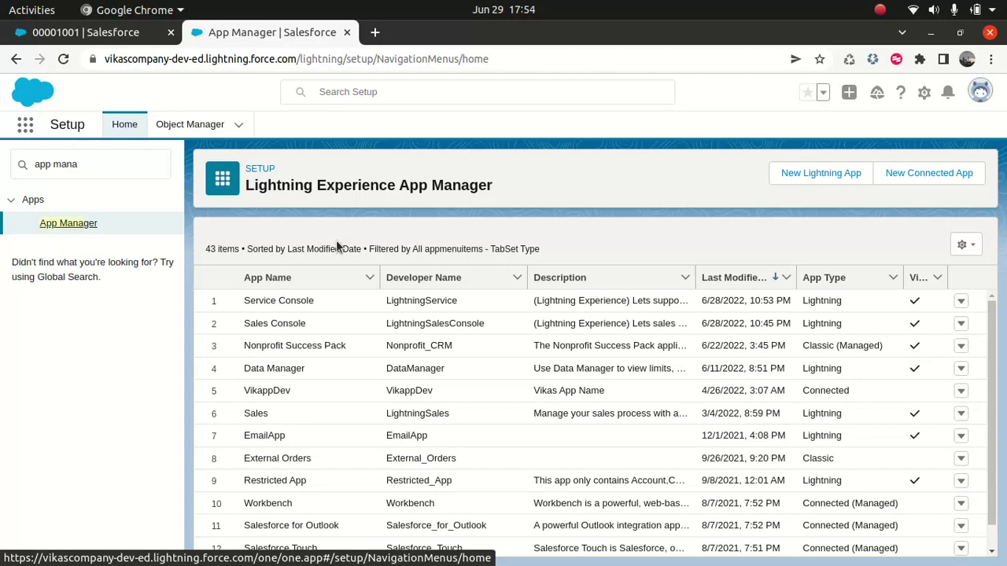
pyautogui.click(962, 300)
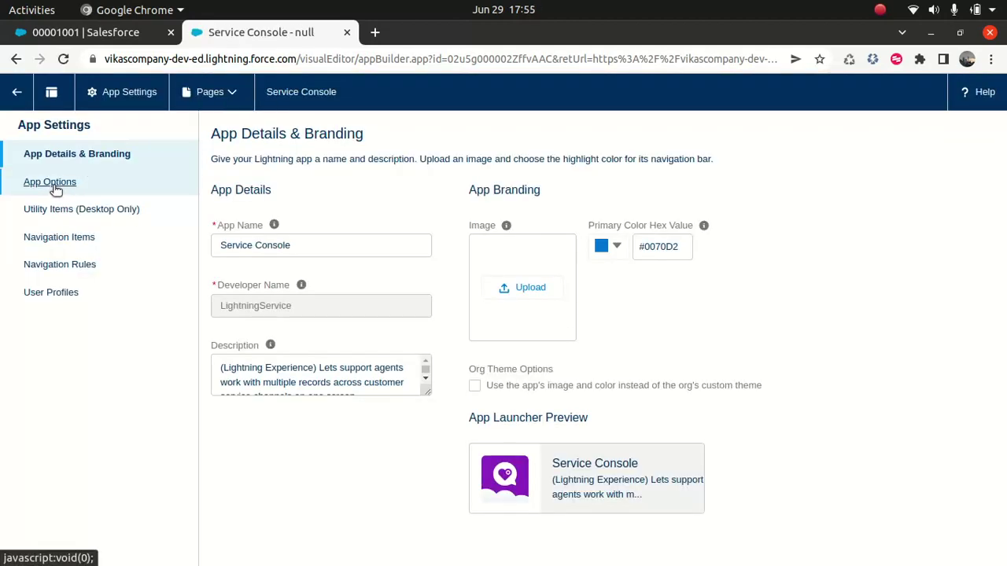
pyautogui.click(57, 184)
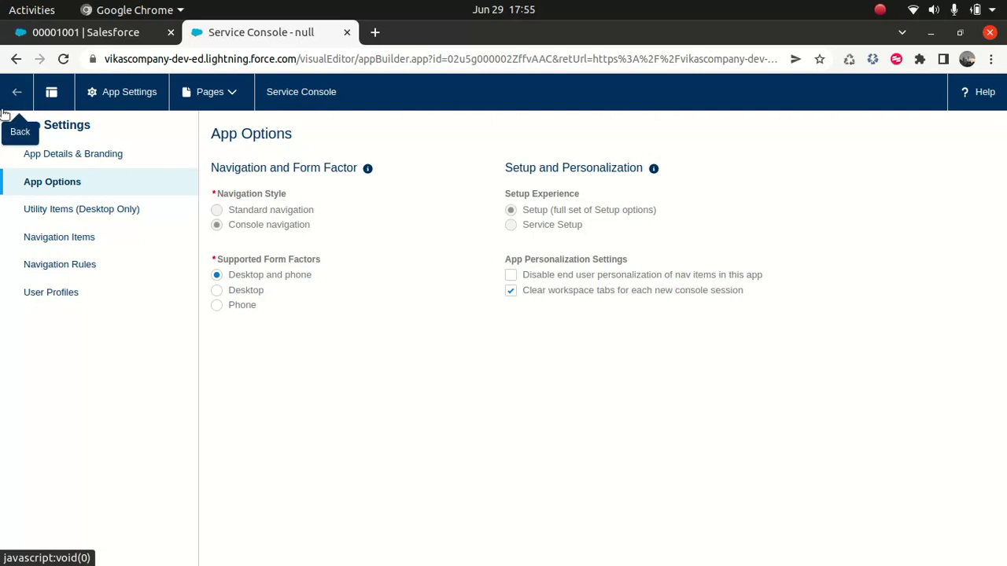
pyautogui.click(16, 91)
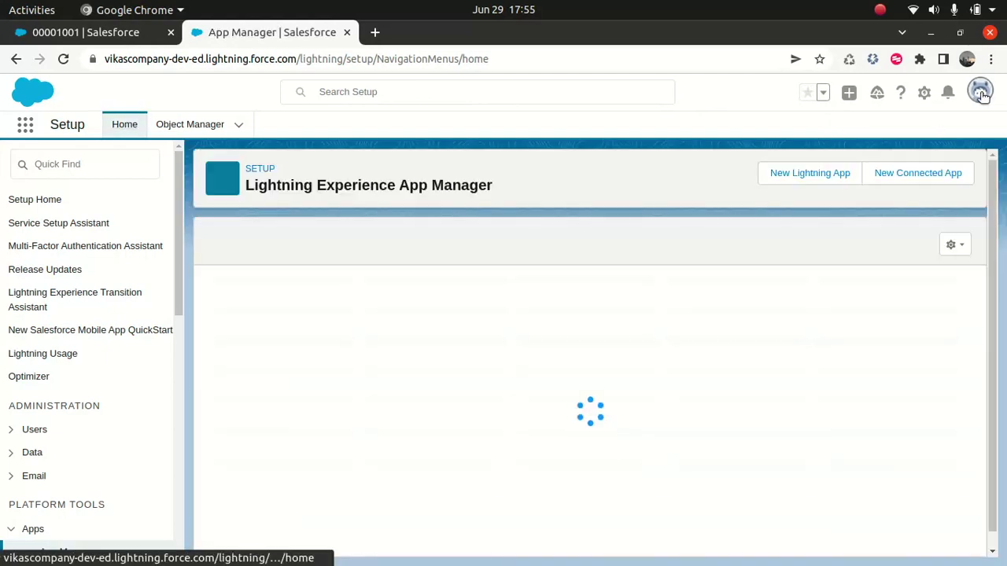
# - Log out, sign back in with the saved username and password, and decline saving the password
pyautogui.click(981, 93)
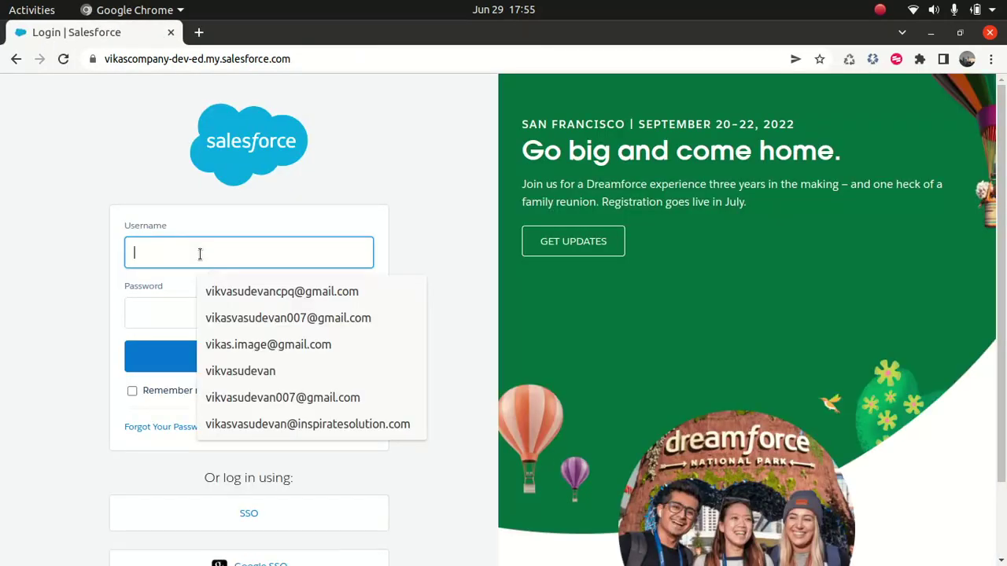
pyautogui.click(221, 318)
pyautogui.click(212, 314)
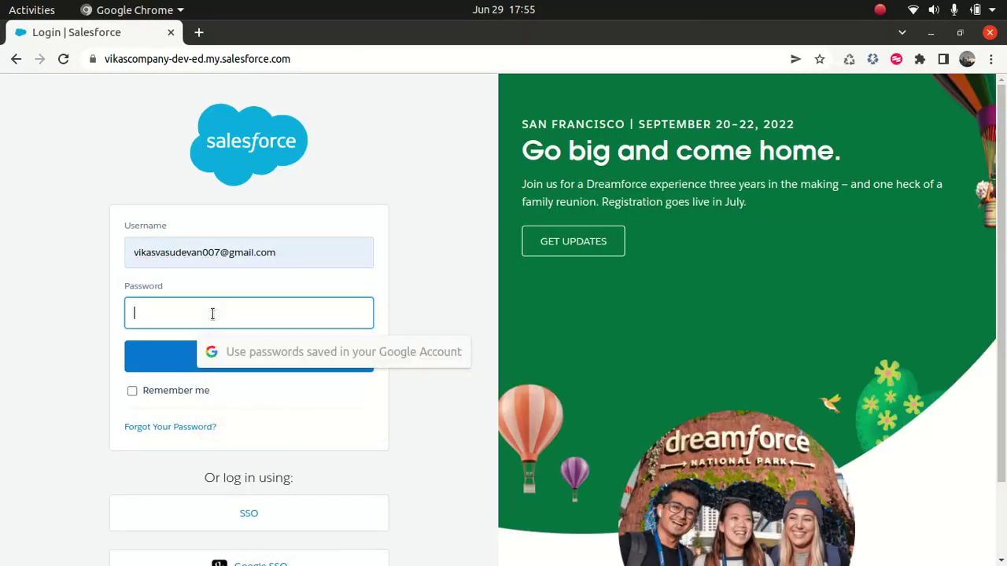
pyautogui.write('************')
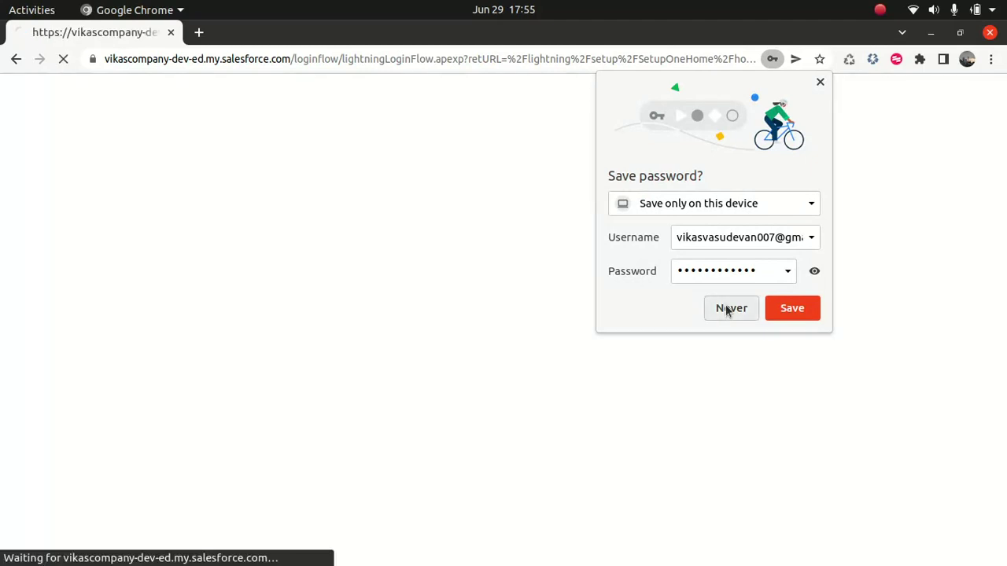
pyautogui.click(726, 309)
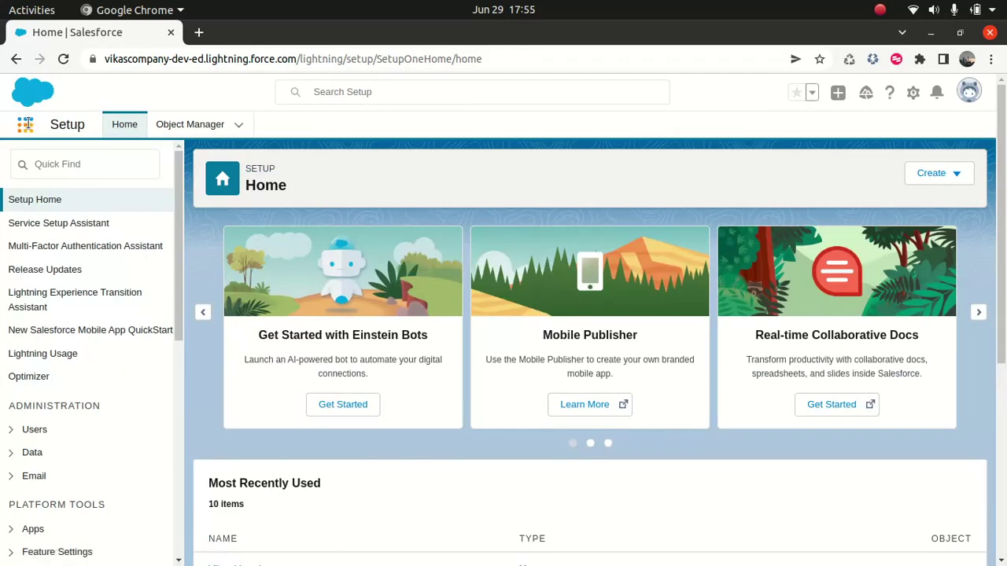
# - Search 'serv' in the App Launcher and open the Service Console
pyautogui.click(26, 125)
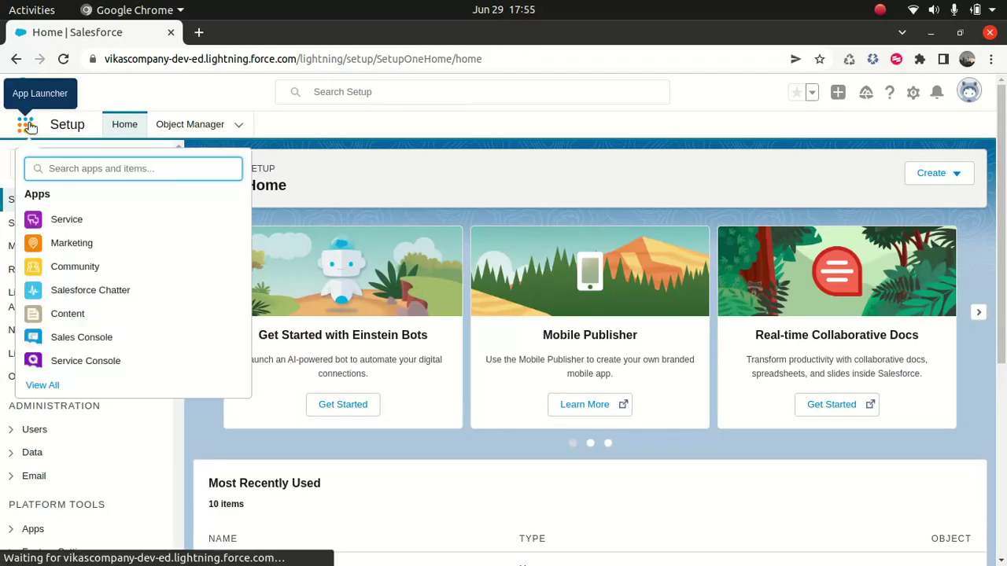
pyautogui.write('serv')
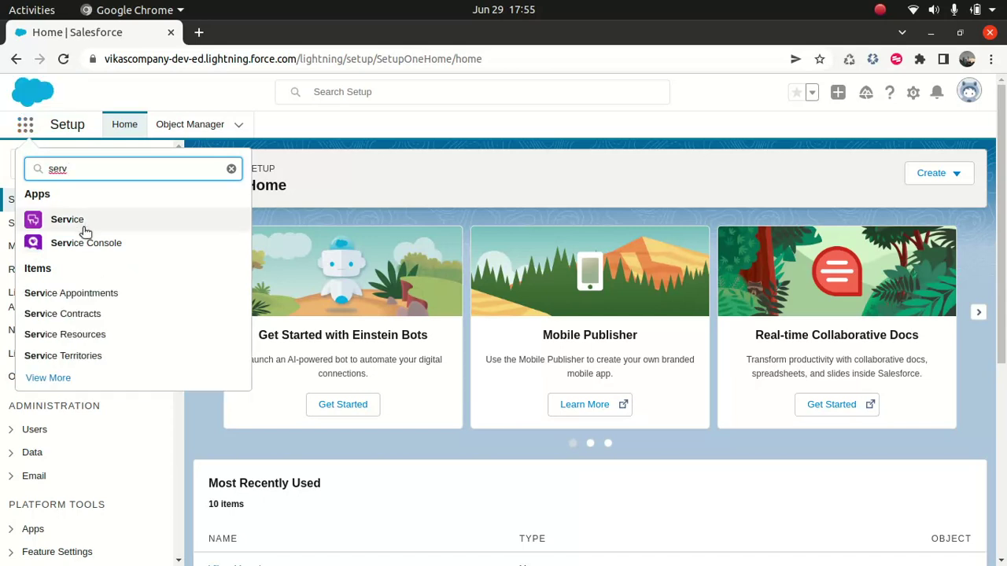
pyautogui.click(99, 245)
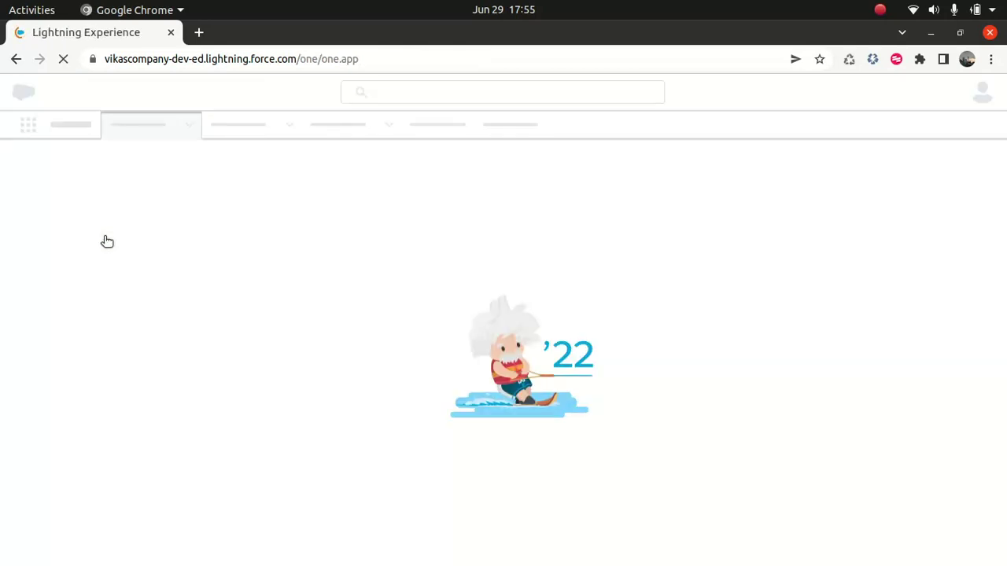